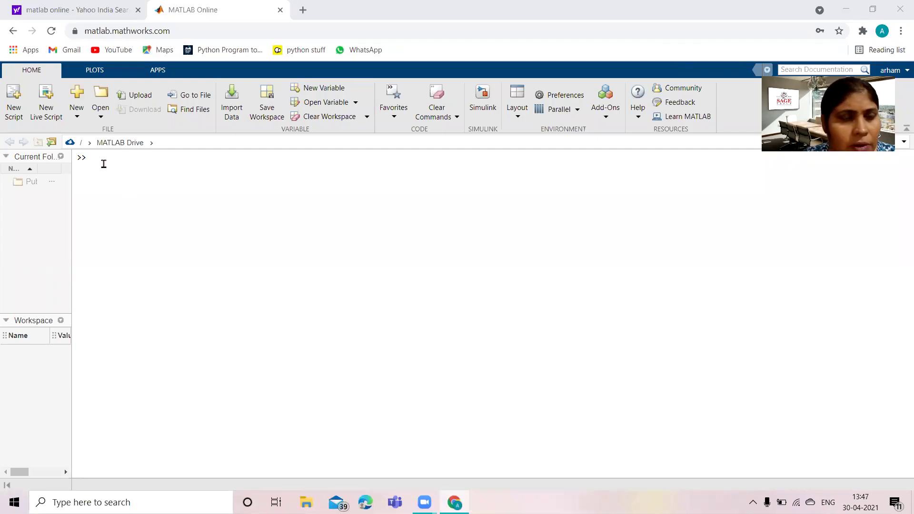
Create transfer function a with a=tf([1 2],[1 2 10]) in the Command Window.
{"action": "left_click", "coordinate": [104, 162]}
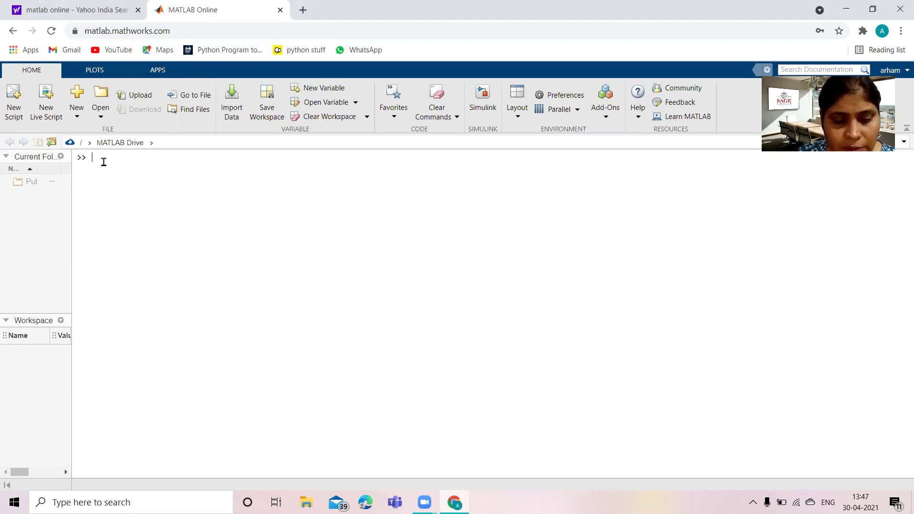
{"action": "type", "text": "a="}
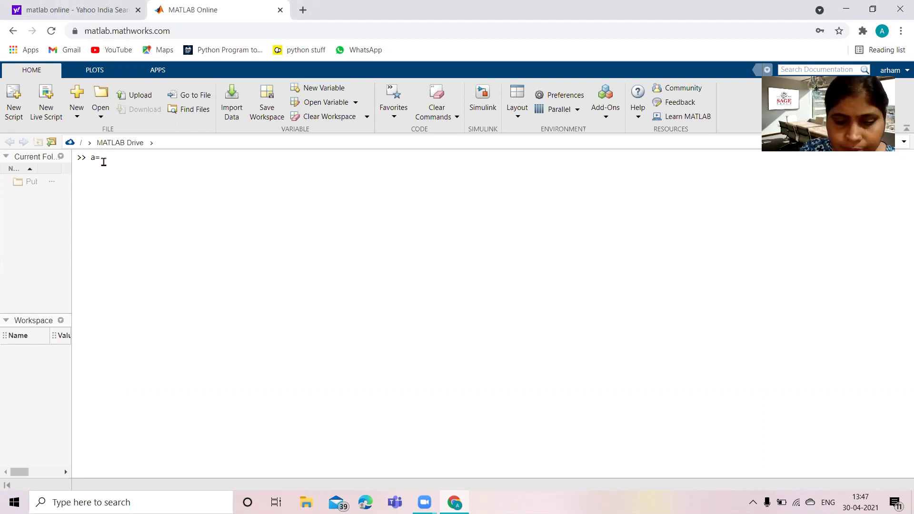
{"action": "type", "text": "tf()"}
{"action": "key", "text": "Left"}
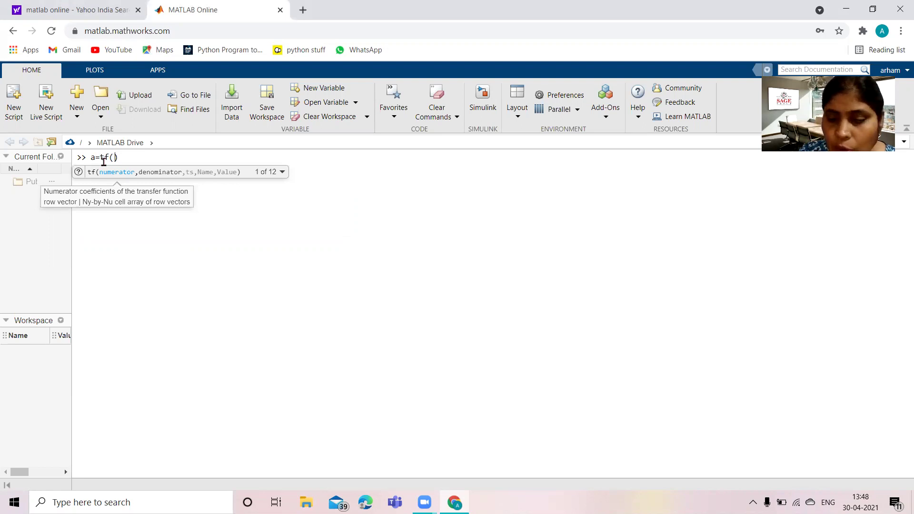
{"action": "type", "text": "[]"}
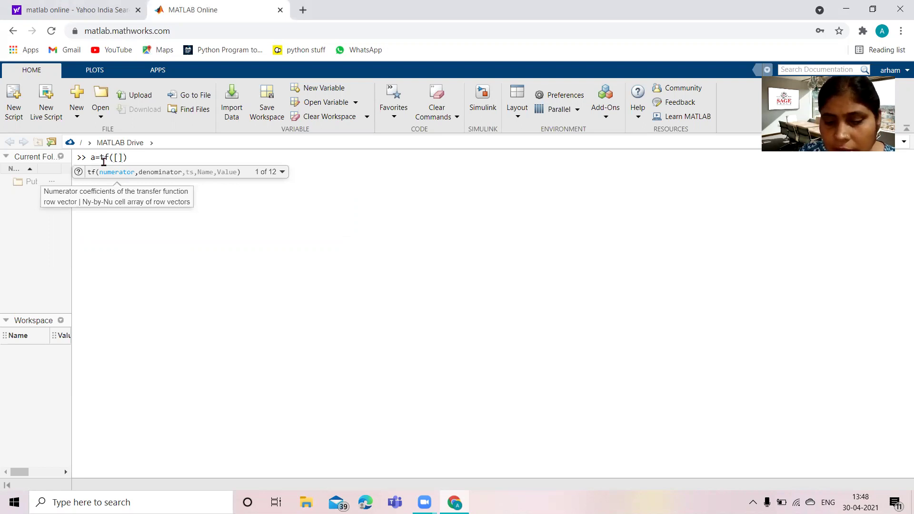
{"action": "type", "text": "1 2"}
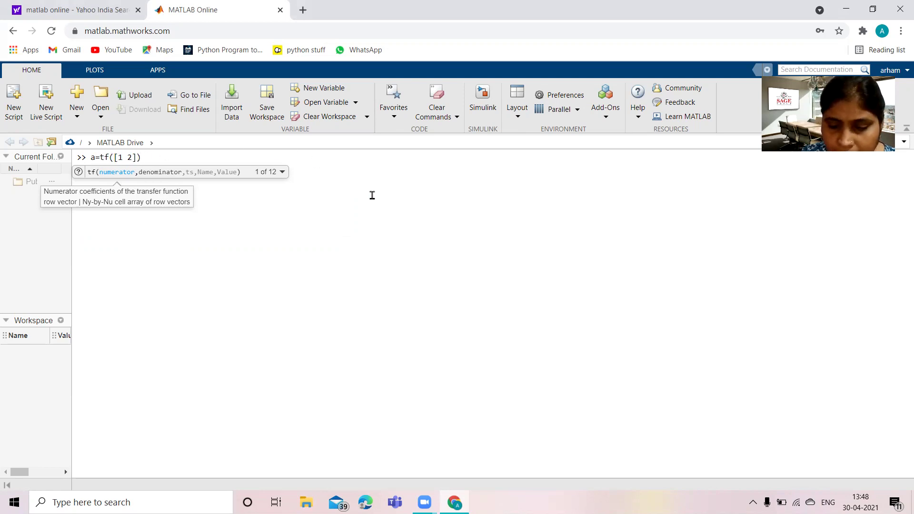
{"action": "type", "text": ",[1"}
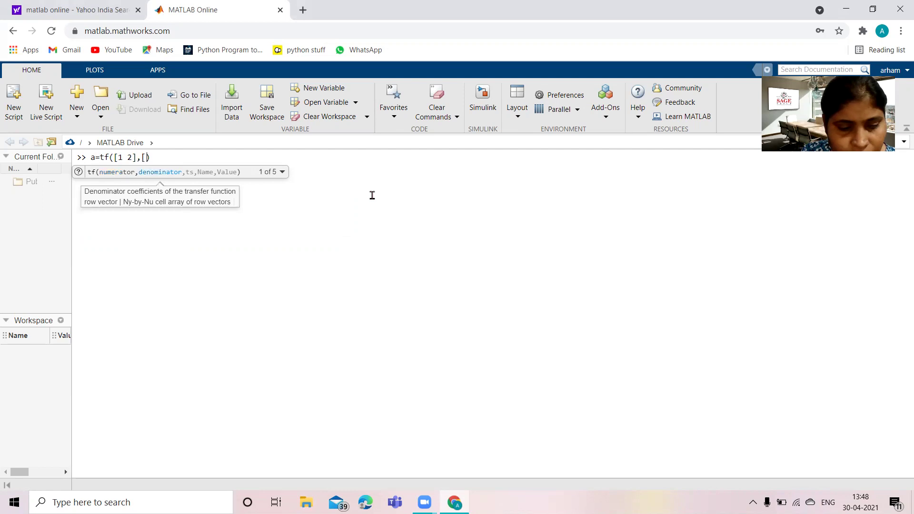
{"action": "type", "text": " 2 10"}
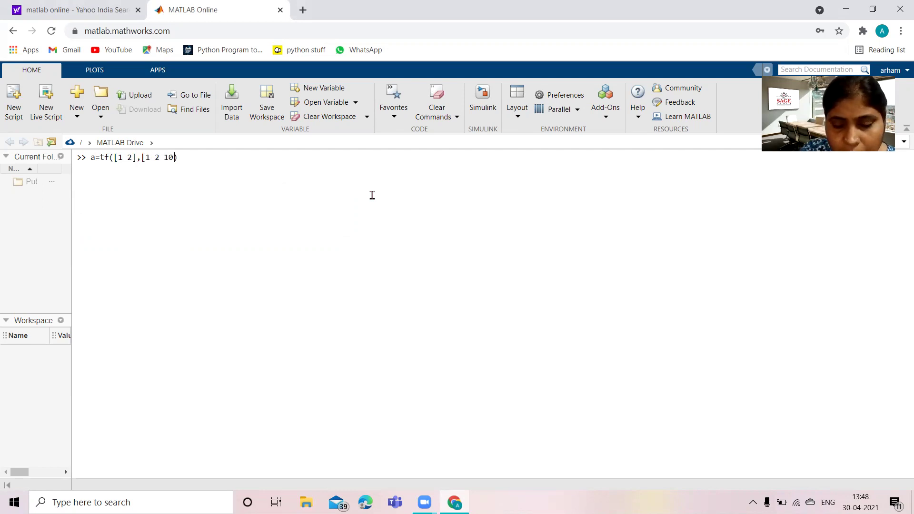
{"action": "type", "text": "]"}
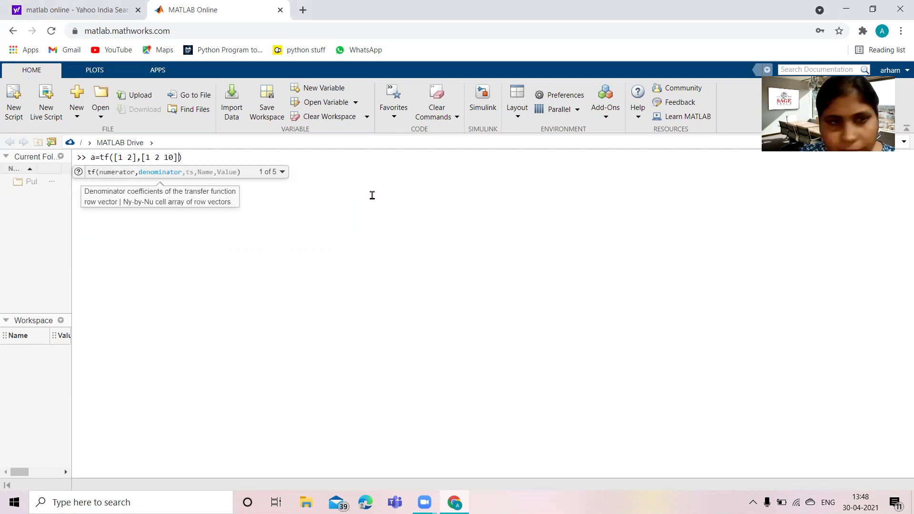
{"action": "type", "text": ")"}
{"action": "key", "text": "Return"}
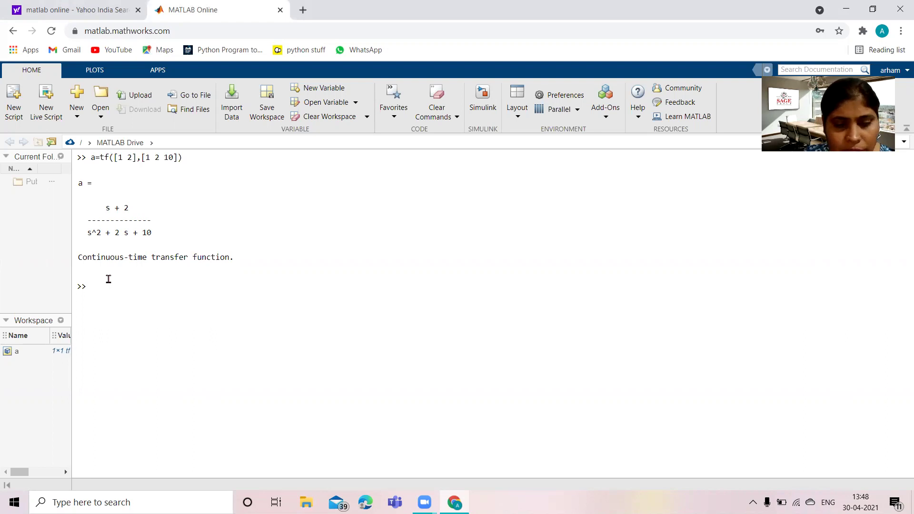
Plot the root locus of a with rlocus(a), then close the figure.
{"action": "type", "text": "rlocus"}
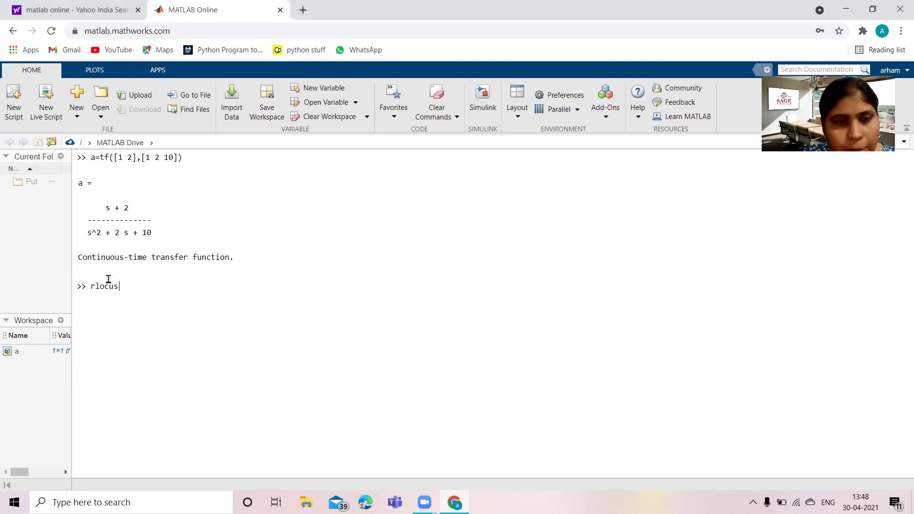
{"action": "key", "text": "Tab"}
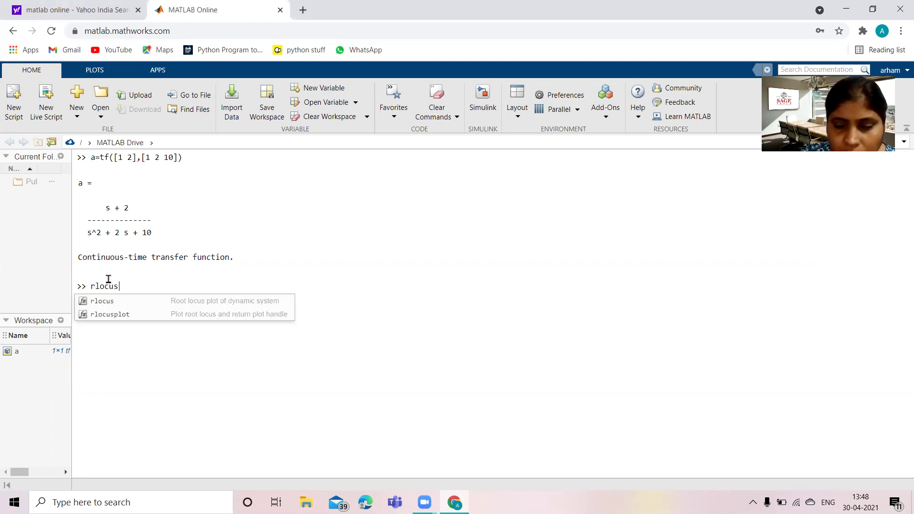
{"action": "type", "text": "(a"}
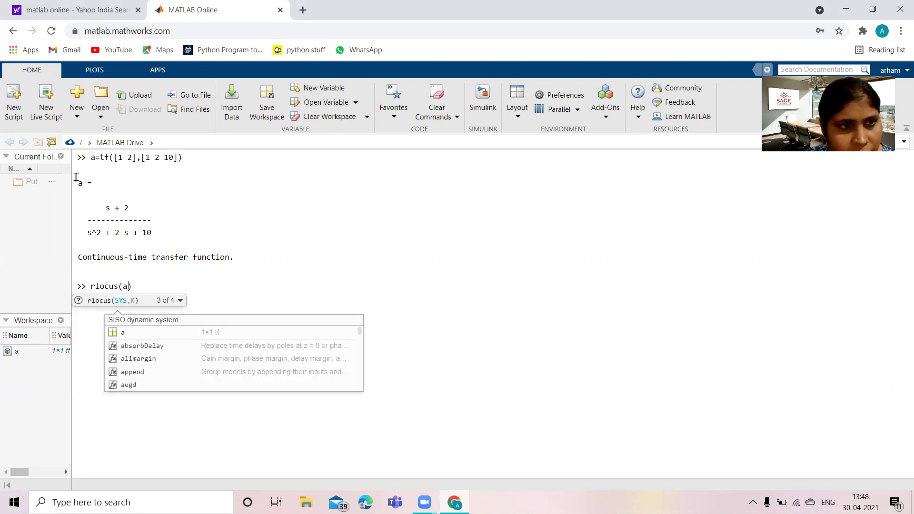
{"action": "left_click", "coordinate": [136, 287]}
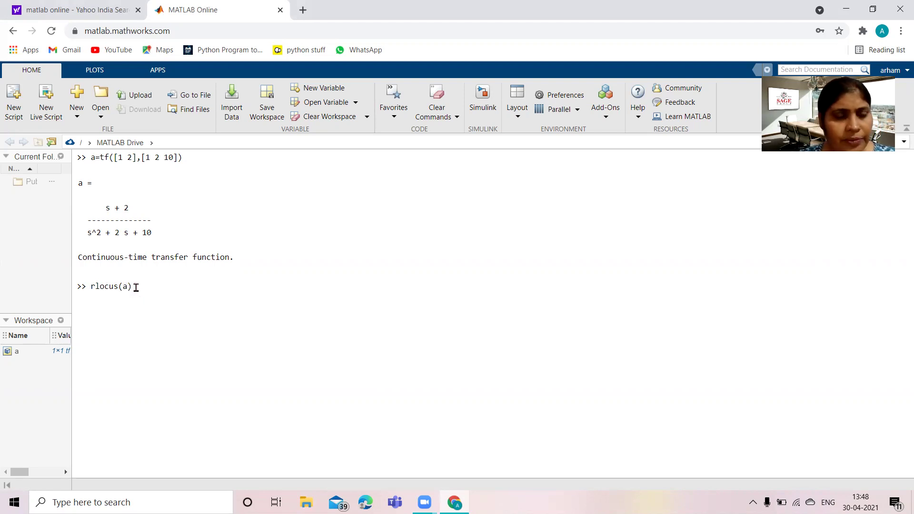
{"action": "key", "text": "Return"}
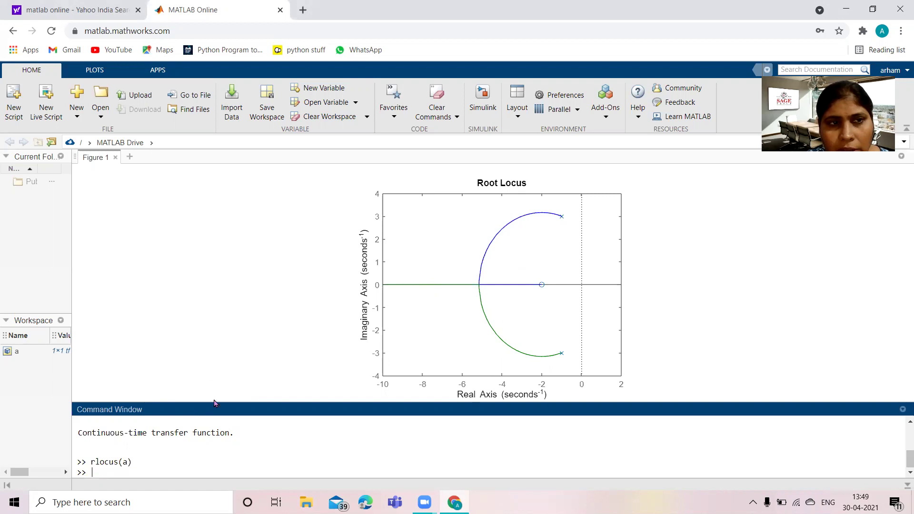
{"action": "left_click", "coordinate": [116, 158]}
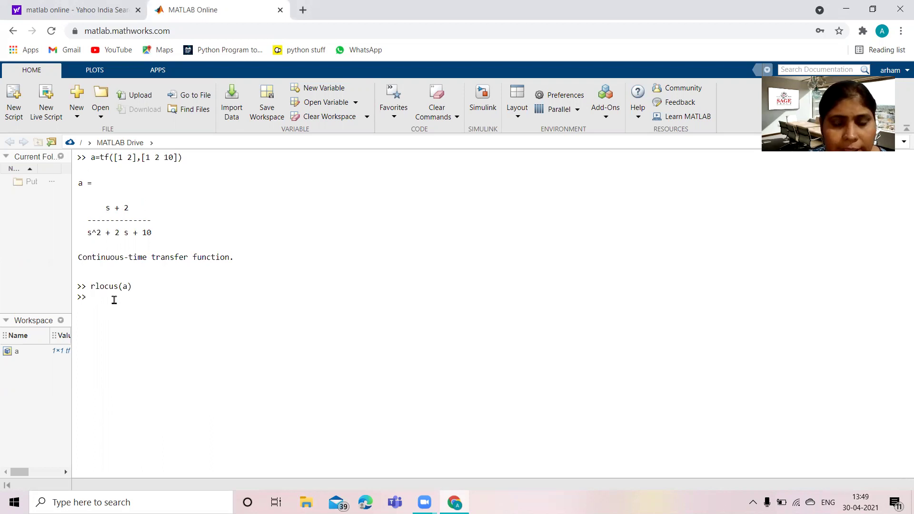
Rerun rlocus(a) from the command history and close the Root Locus figure.
{"action": "key", "text": "Up"}
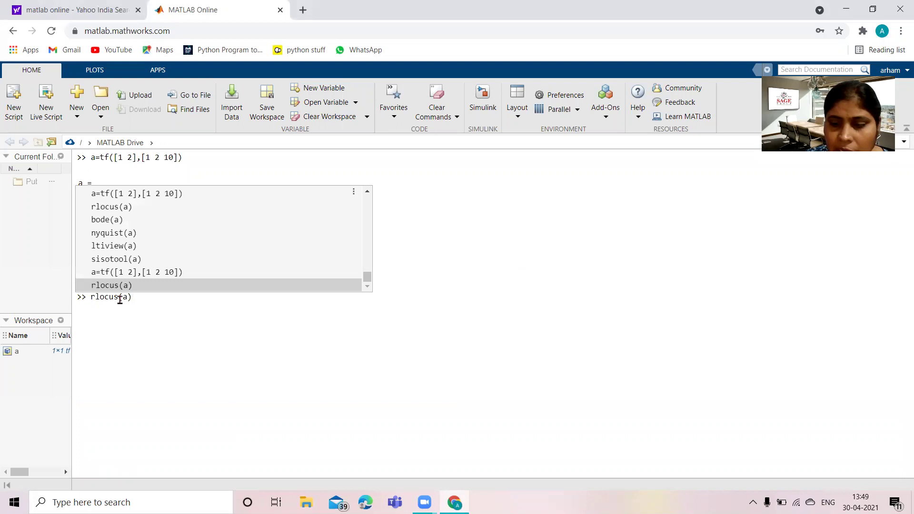
{"action": "key", "text": "Return"}
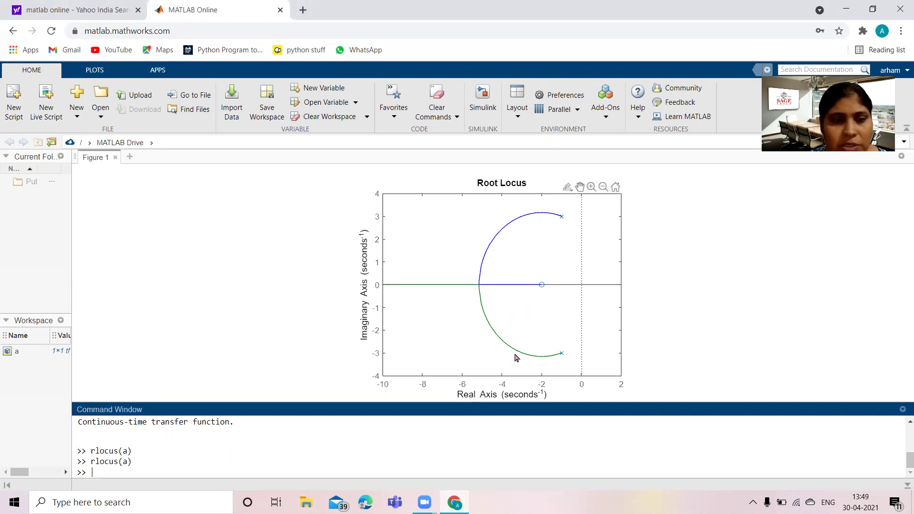
{"action": "left_click", "coordinate": [113, 158]}
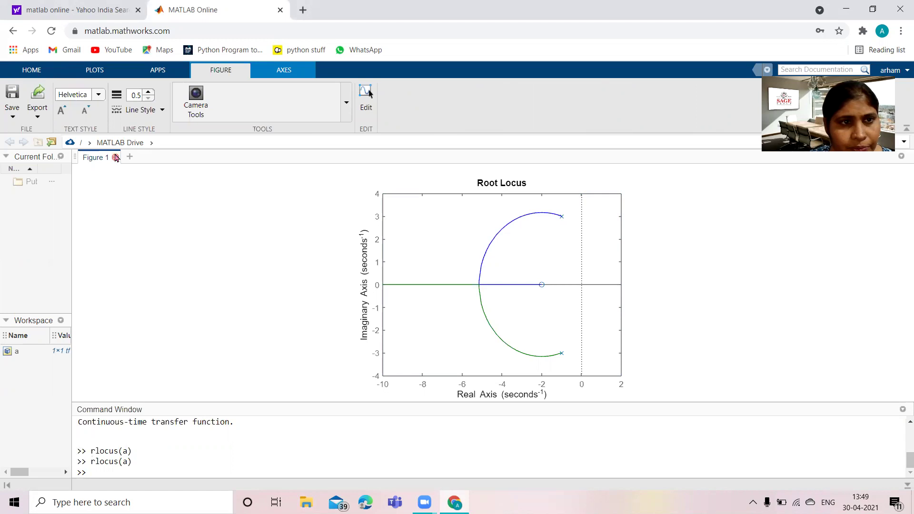
{"action": "left_click", "coordinate": [115, 157]}
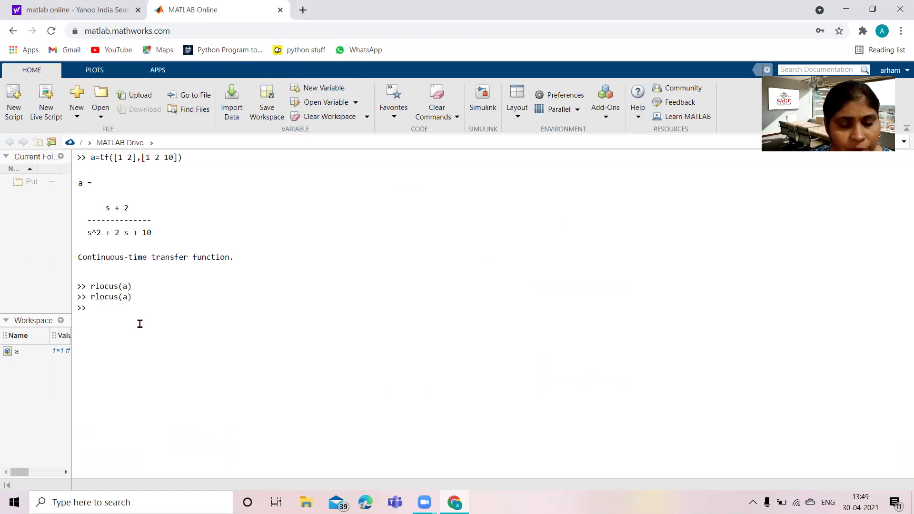
Plot the Bode diagram of a with bode(a), then close the figure.
{"action": "type", "text": "bode"}
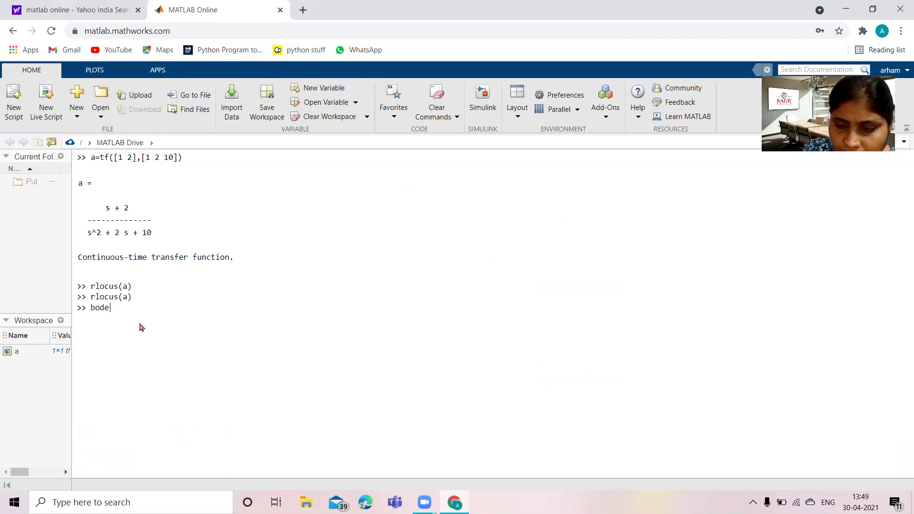
{"action": "type", "text": "()"}
{"action": "left_click", "coordinate": [140, 324]}
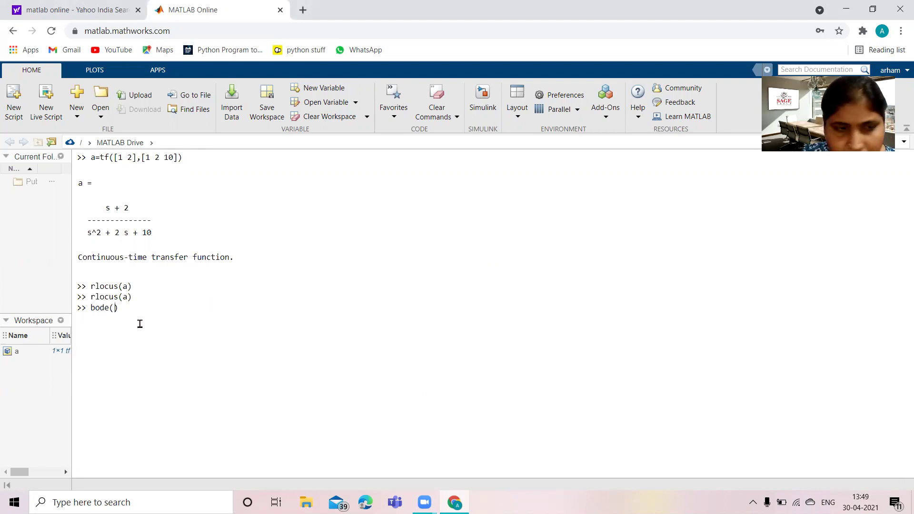
{"action": "type", "text": "a)"}
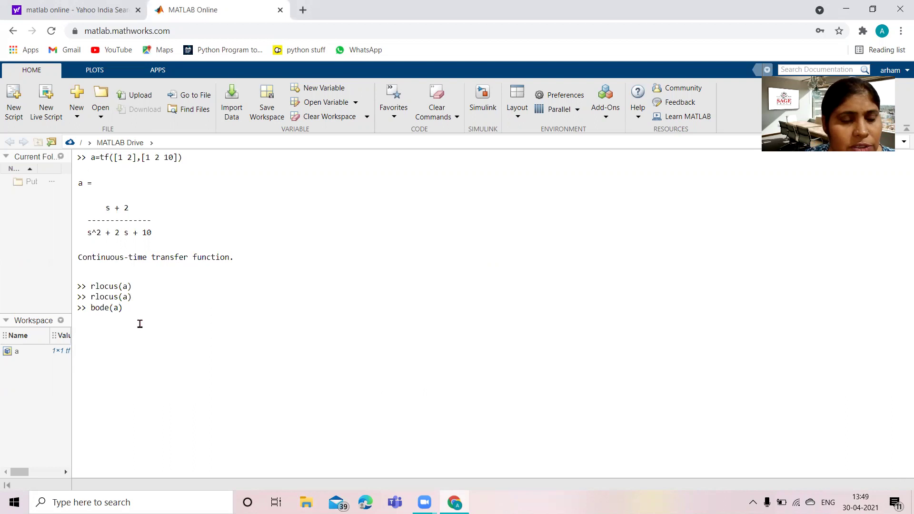
{"action": "key", "text": "Return"}
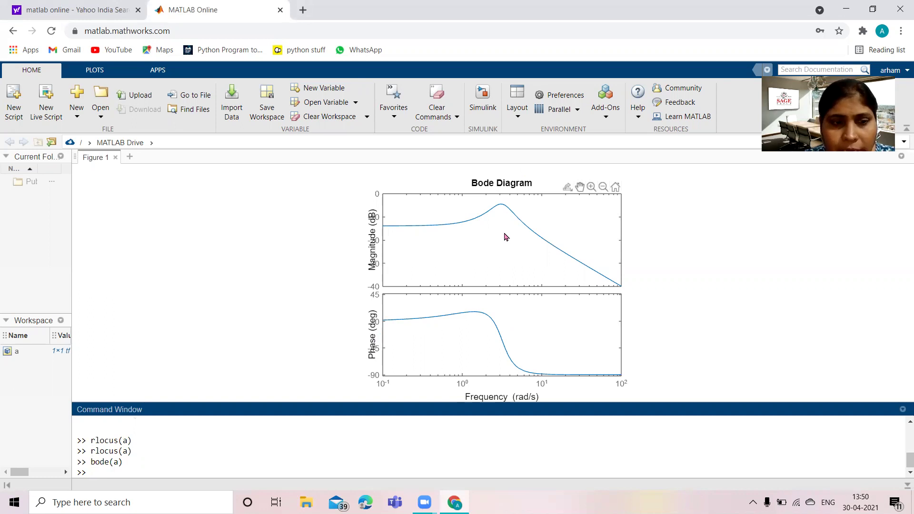
{"action": "left_click", "coordinate": [115, 157]}
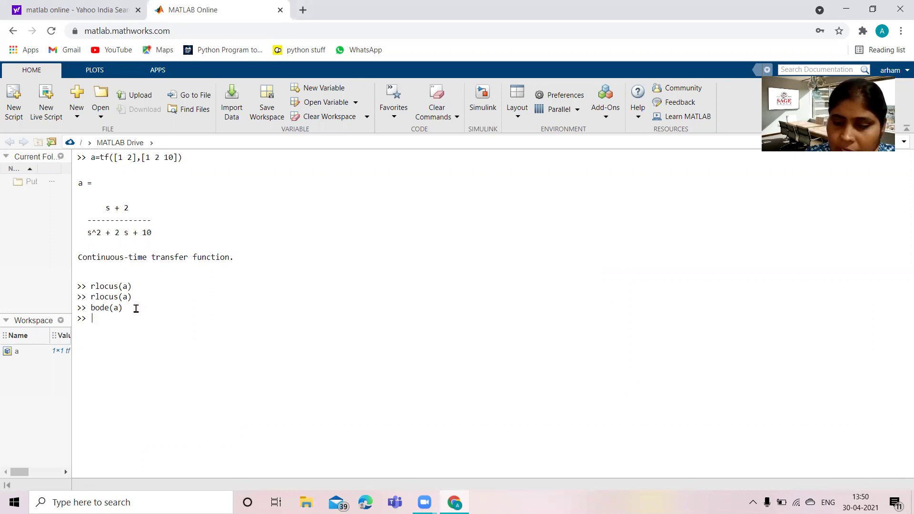
Rerun bode(a) from the command history and close the Bode Diagram.
{"action": "key", "text": "Up"}
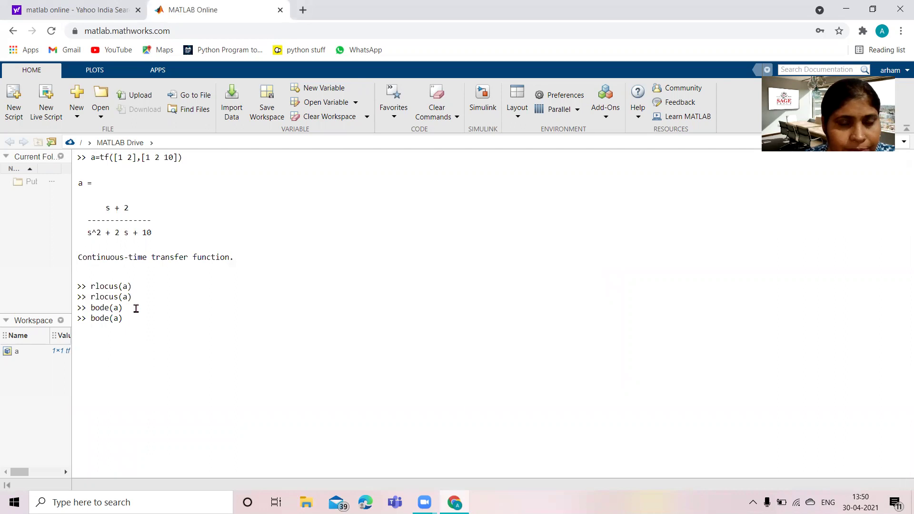
{"action": "key", "text": "Return"}
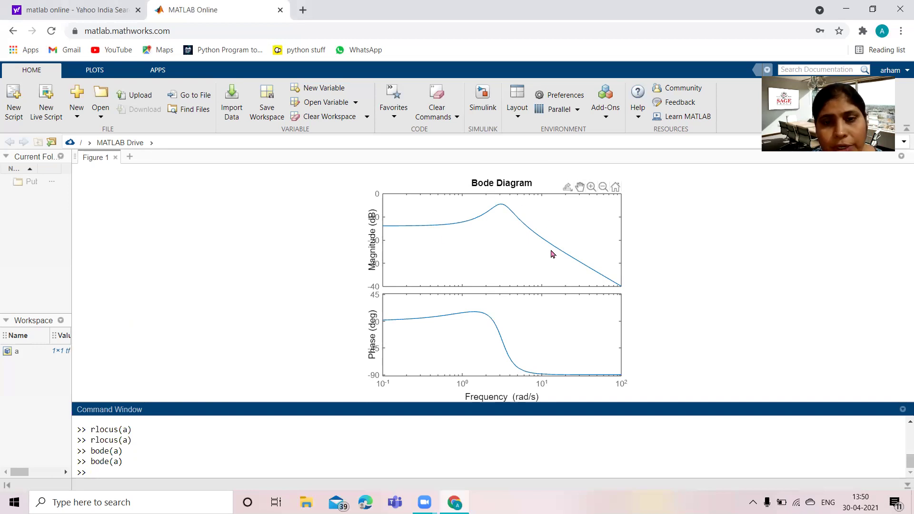
{"action": "left_click", "coordinate": [116, 159]}
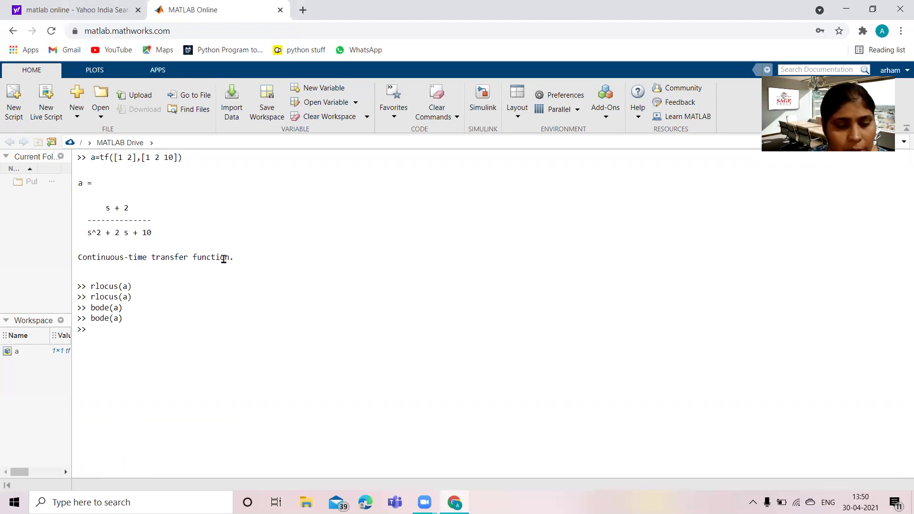
Run nyquist(a) and close the blank figure that failed to draw.
{"action": "type", "text": "nyqu"}
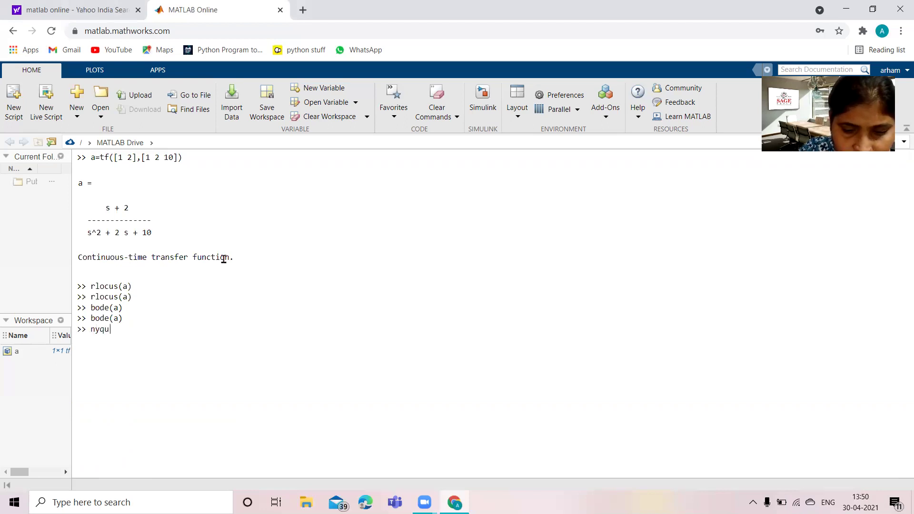
{"action": "type", "text": "ist("}
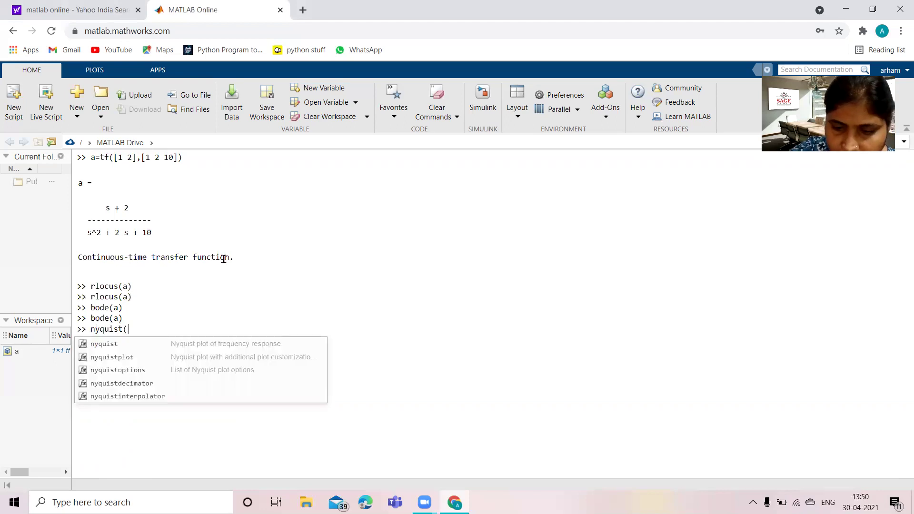
{"action": "type", "text": "a)"}
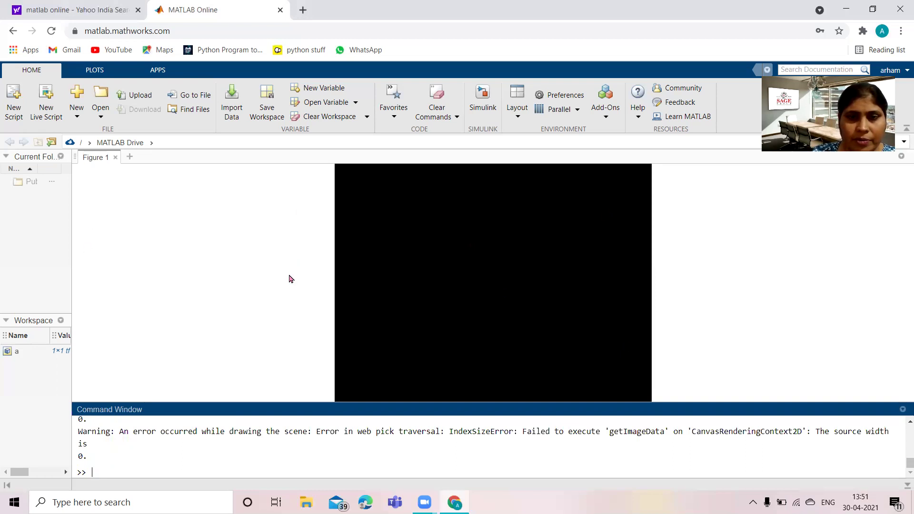
{"action": "left_click", "coordinate": [290, 278]}
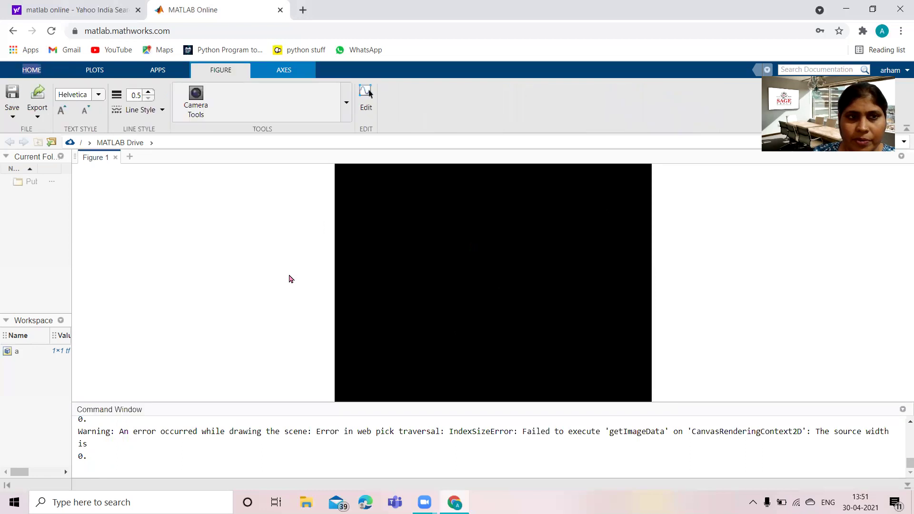
{"action": "left_click", "coordinate": [115, 158]}
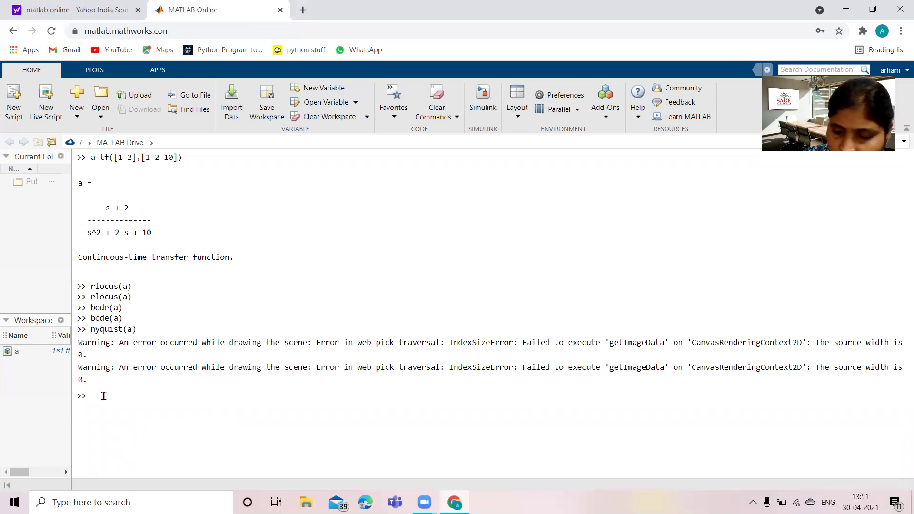
Rerun nyquist(a) from the command history and close the Nyquist Diagram.
{"action": "key", "text": "Up"}
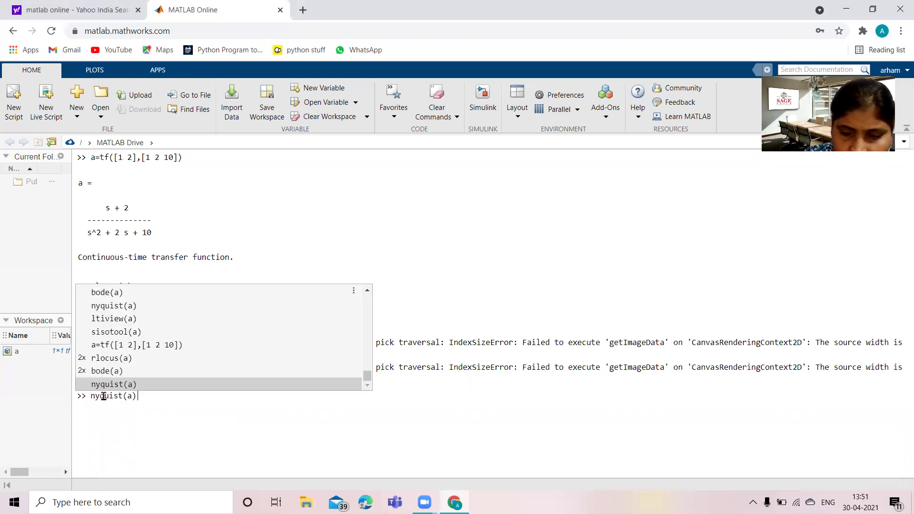
{"action": "key", "text": "Return"}
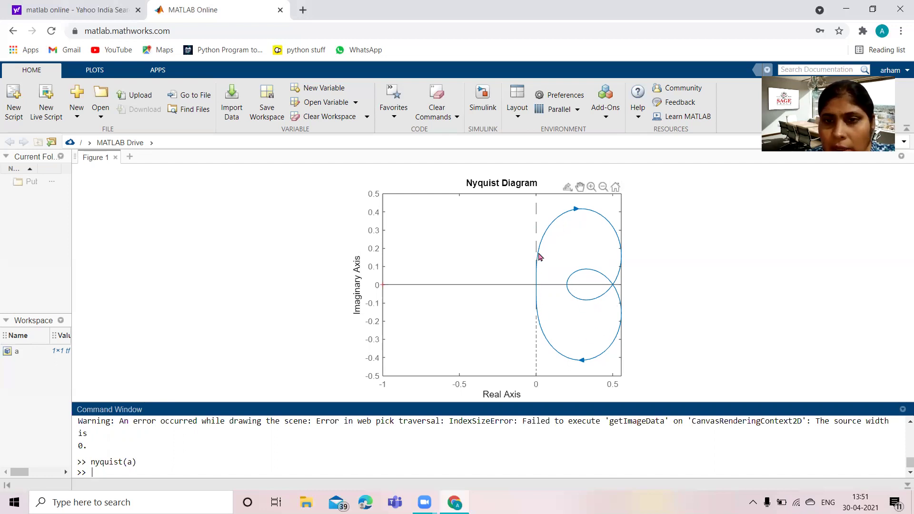
{"action": "left_click", "coordinate": [116, 157]}
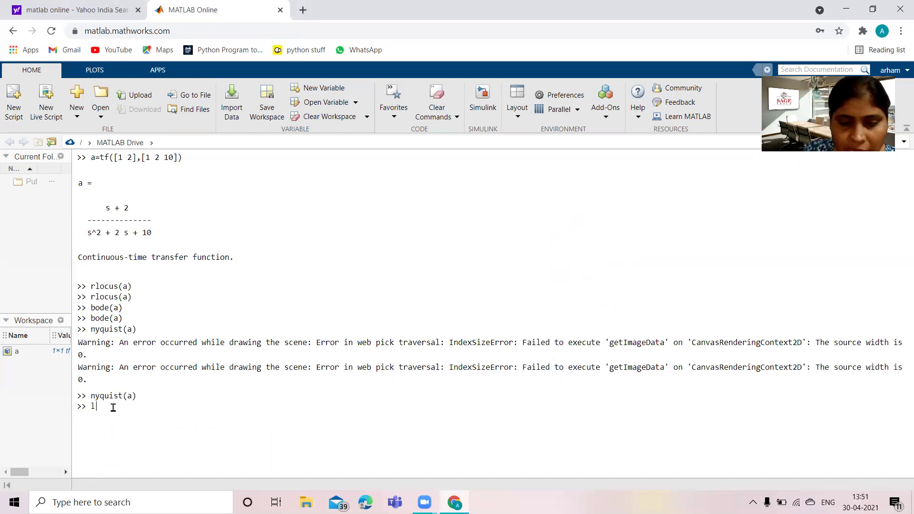
Launch the Linear System Analyzer for a by running ltiview(a).
{"action": "type", "text": "iview("}
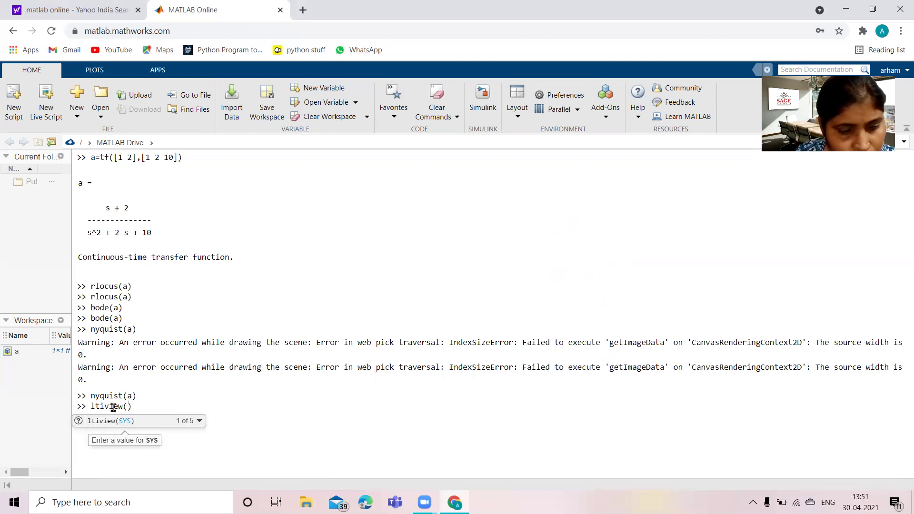
{"action": "type", "text": ")"}
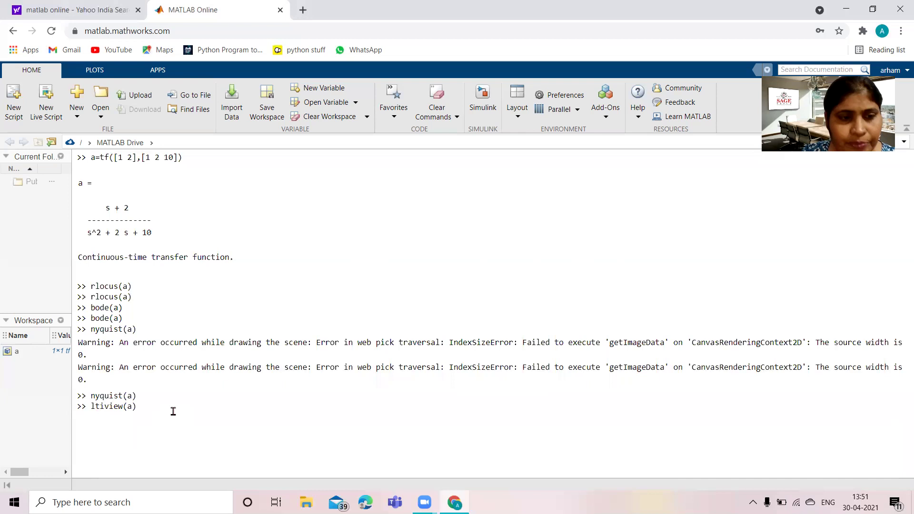
{"action": "key", "text": "Return"}
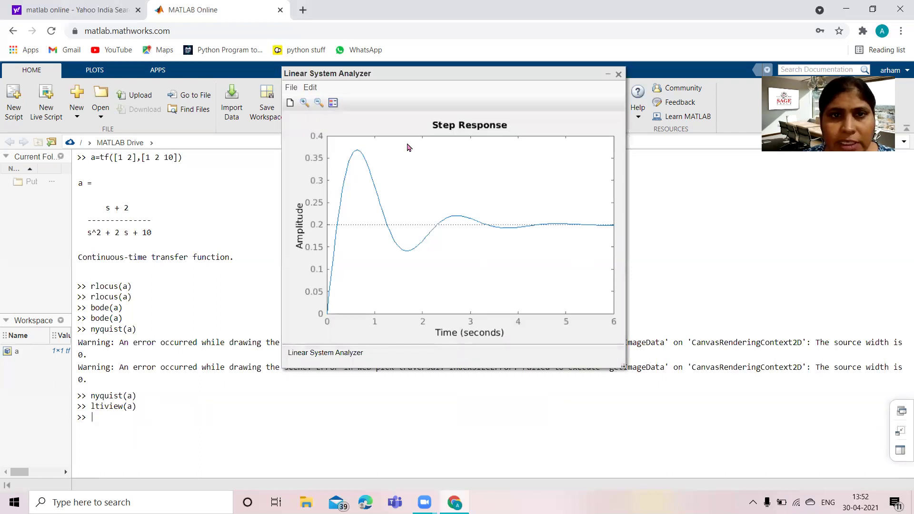
Pick the six-panel 2x3 layout with Step, Impulse and Bode panels, then confirm.
{"action": "left_click", "coordinate": [313, 90]}
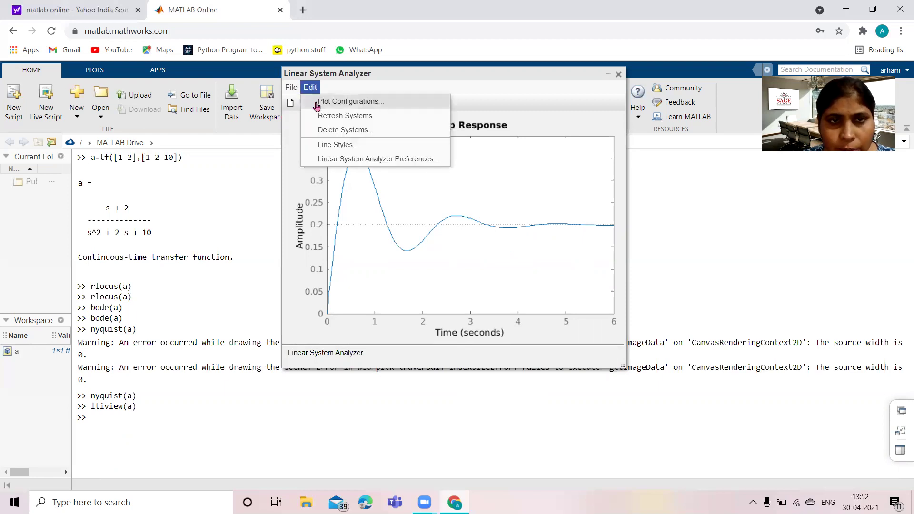
{"action": "left_click", "coordinate": [317, 102]}
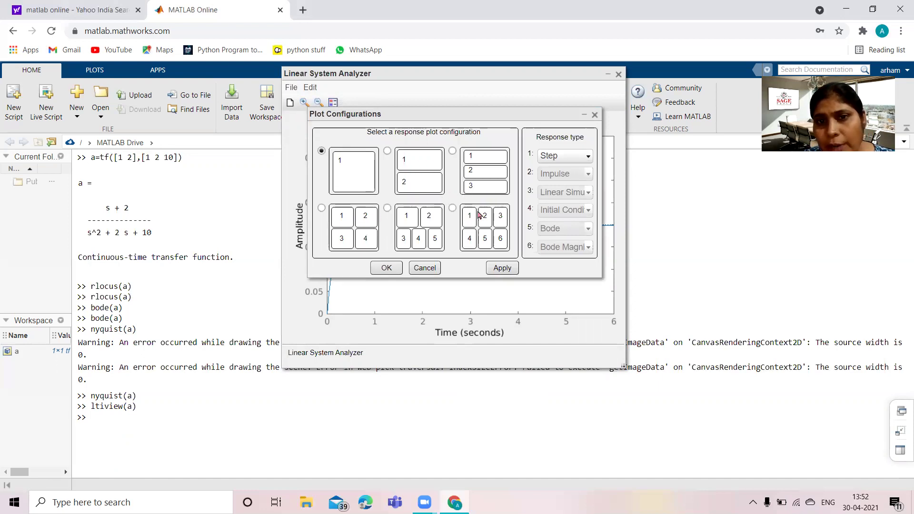
{"action": "left_click", "coordinate": [453, 209]}
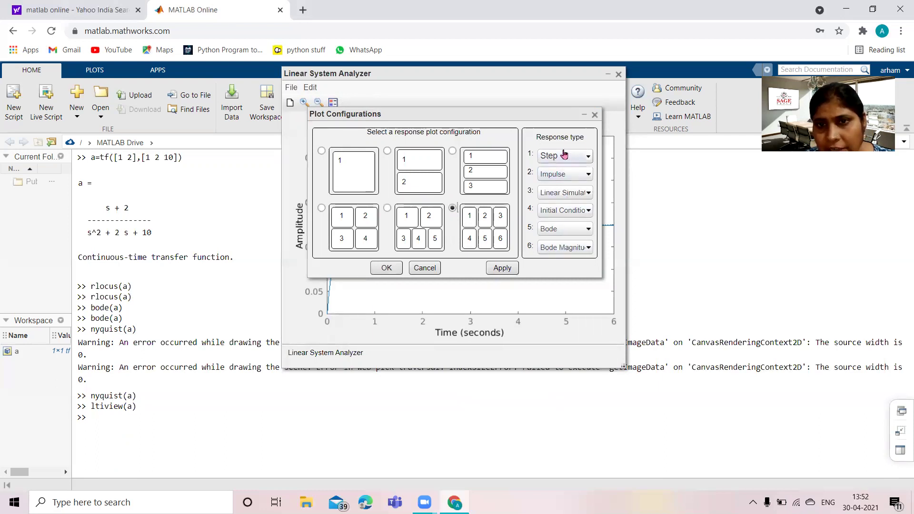
{"action": "left_click", "coordinate": [589, 157]}
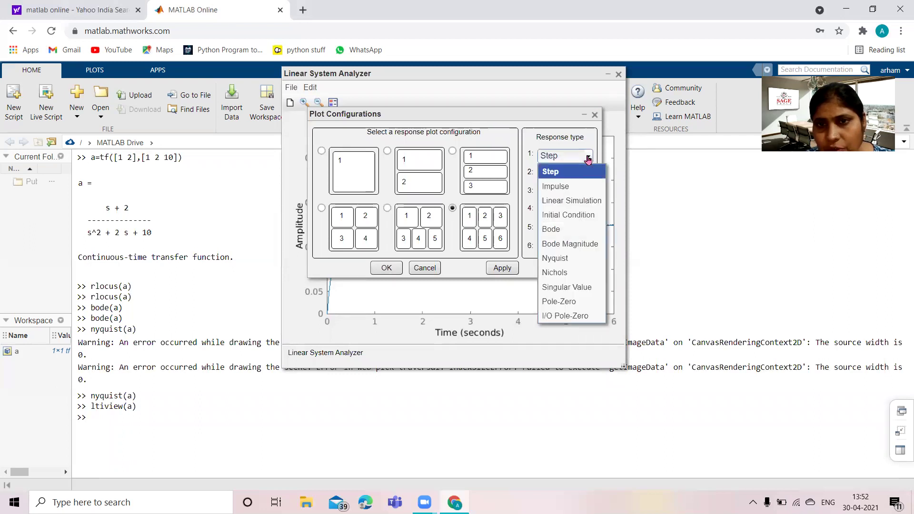
{"action": "left_click", "coordinate": [583, 174]}
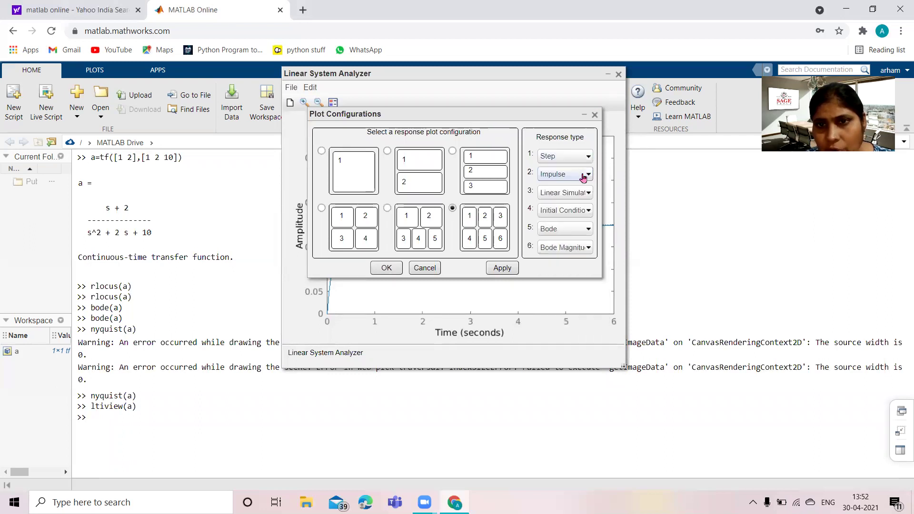
{"action": "left_click", "coordinate": [584, 178]}
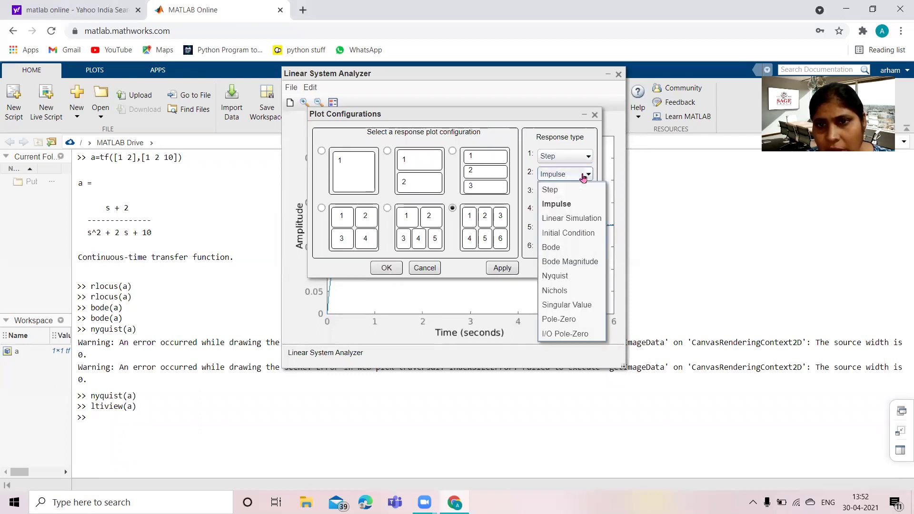
{"action": "left_click", "coordinate": [576, 205]}
{"action": "left_click", "coordinate": [576, 194]}
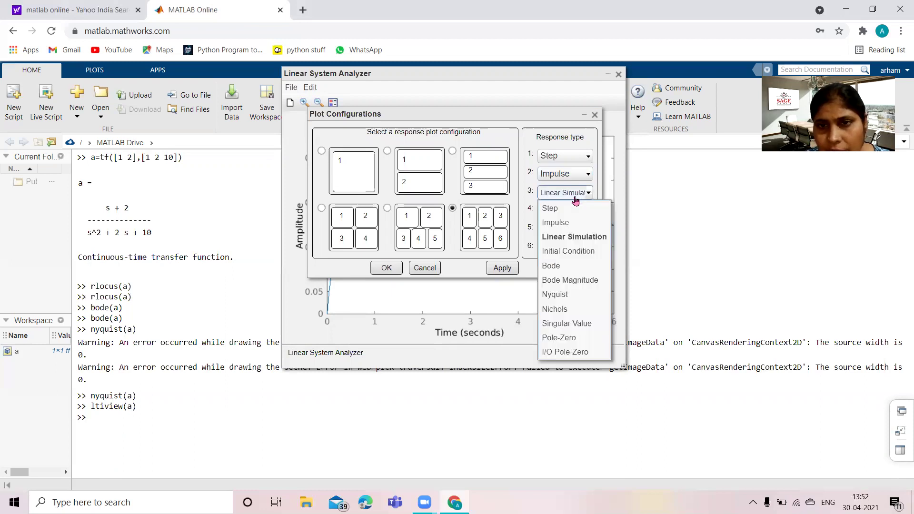
{"action": "left_click", "coordinate": [561, 267]}
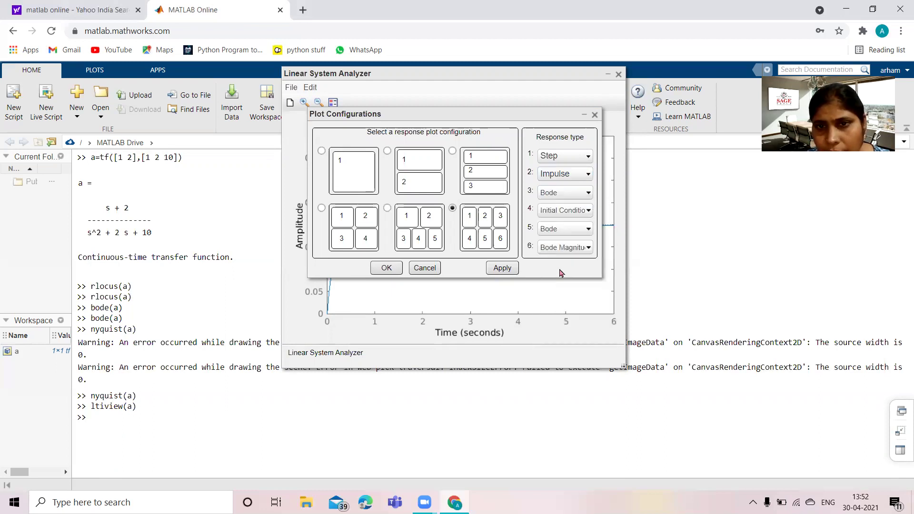
{"action": "left_click", "coordinate": [571, 212]}
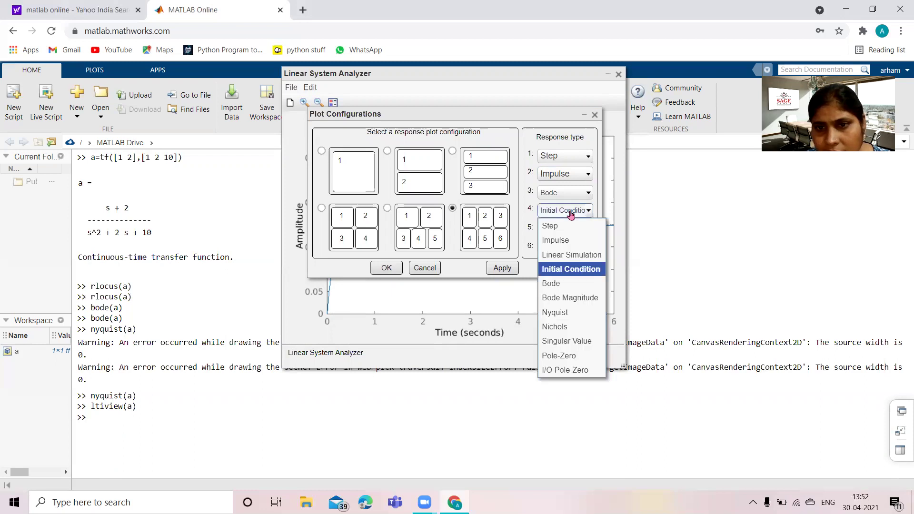
{"action": "left_click", "coordinate": [554, 312]}
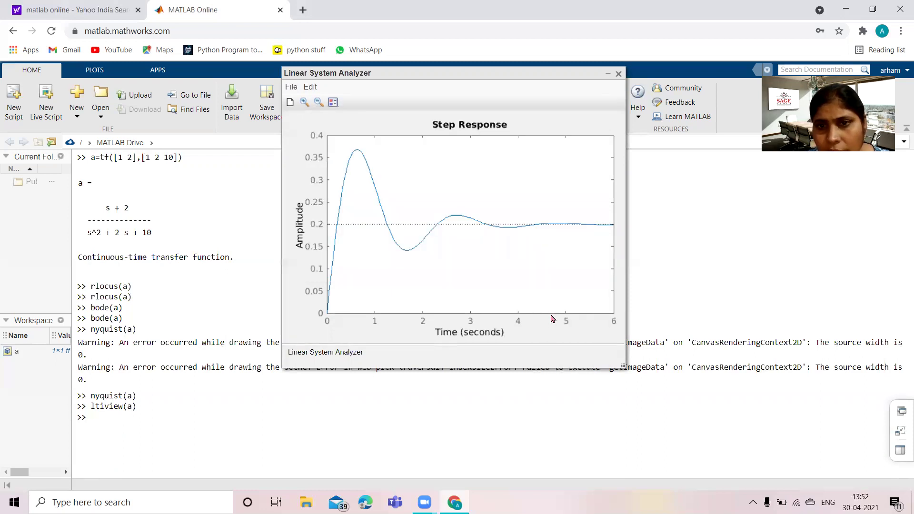
Try twice to reopen Edit > Plot Configurations; no dialog appears.
{"action": "left_click", "coordinate": [311, 87]}
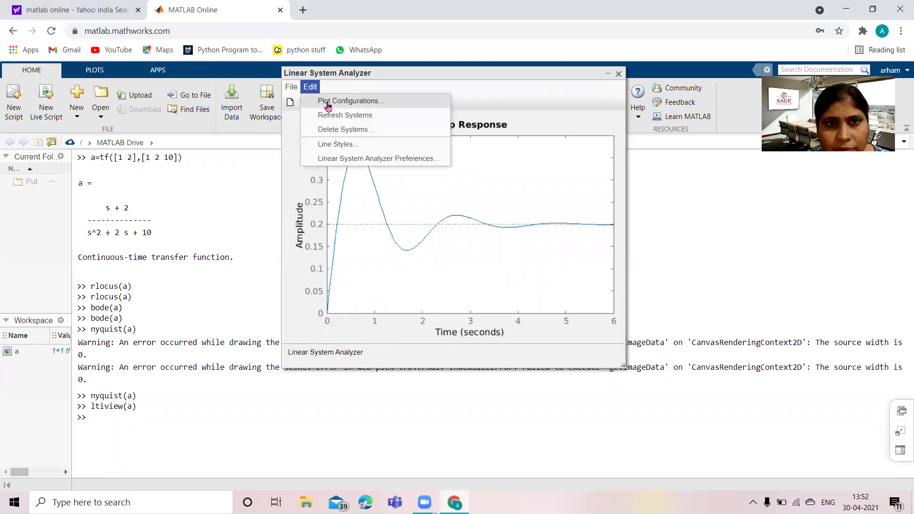
{"action": "left_click", "coordinate": [328, 104]}
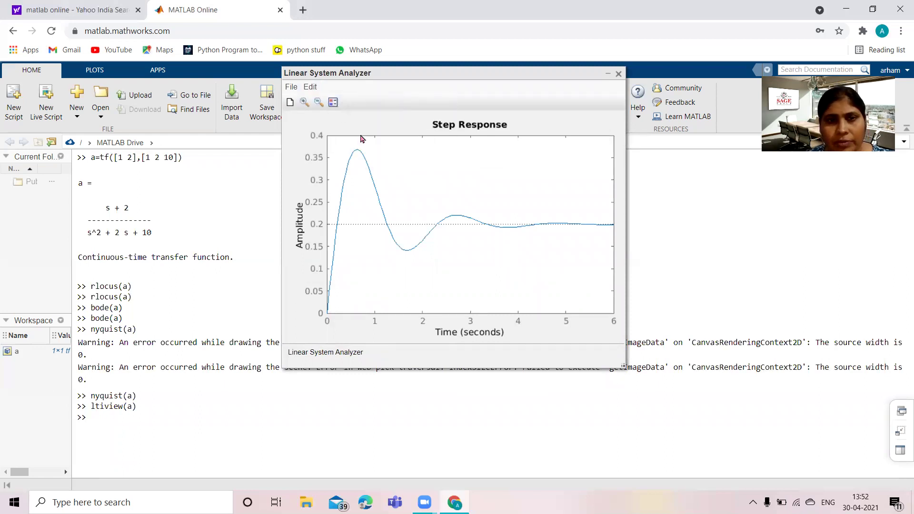
{"action": "left_click", "coordinate": [311, 89]}
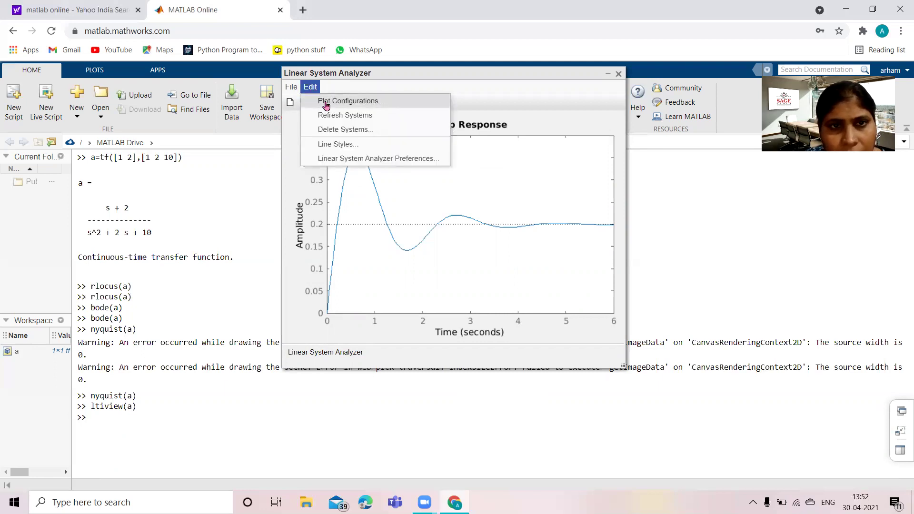
{"action": "left_click", "coordinate": [326, 100]}
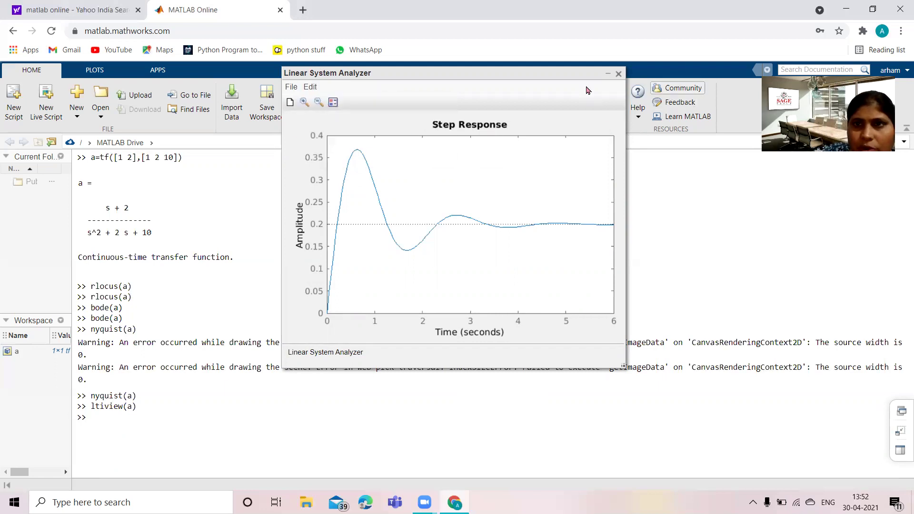
Close the analyzer and relaunch it by rerunning ltiview(a).
{"action": "left_click", "coordinate": [619, 73]}
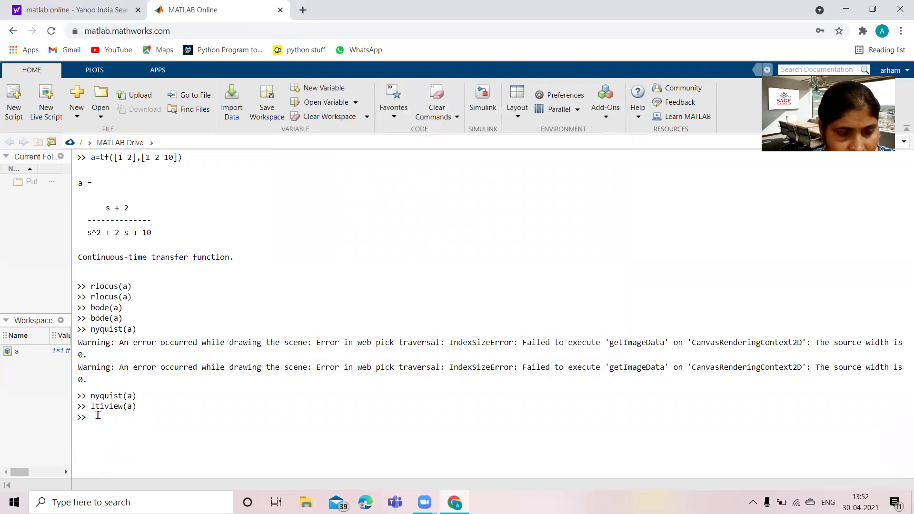
{"action": "key", "text": "Up"}
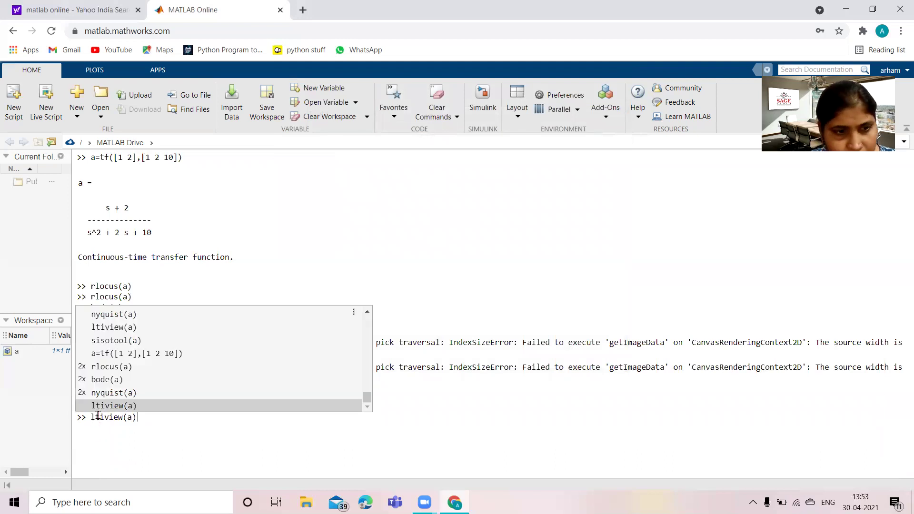
{"action": "key", "text": "Return"}
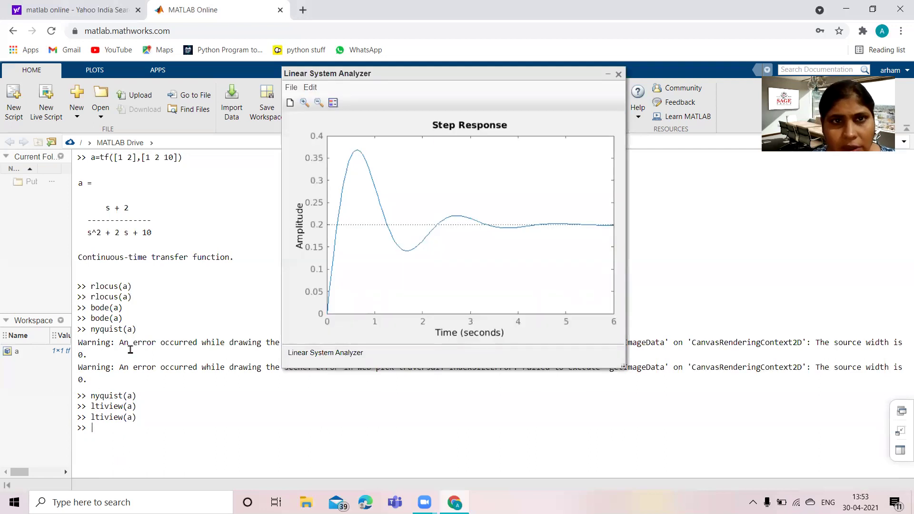
Choose the six-plot layout with plots 3–6 set to Bode, Nyquist, Nichols and Pole-Zero.
{"action": "left_click", "coordinate": [312, 90]}
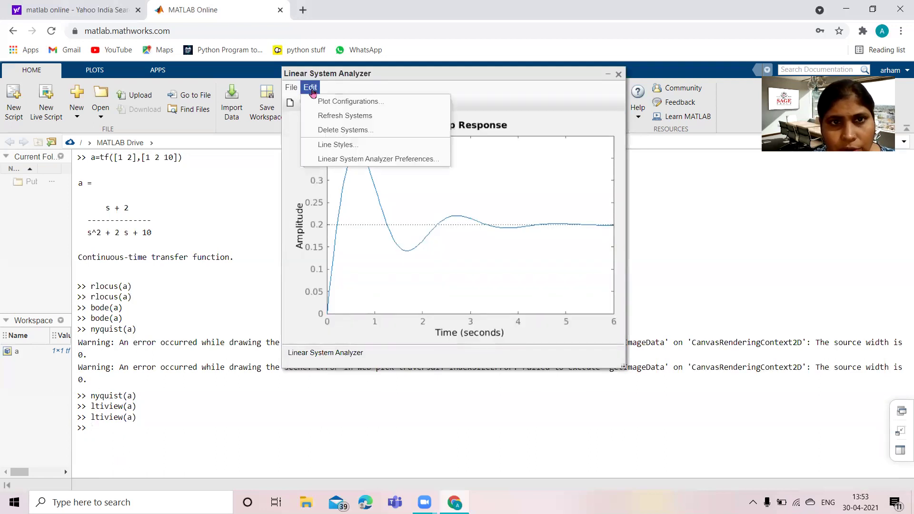
{"action": "left_click", "coordinate": [321, 101]}
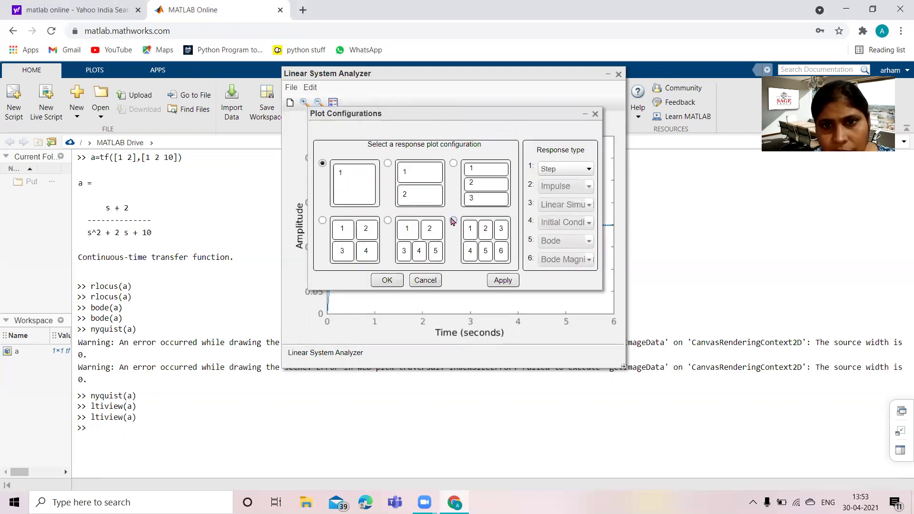
{"action": "left_click", "coordinate": [453, 220]}
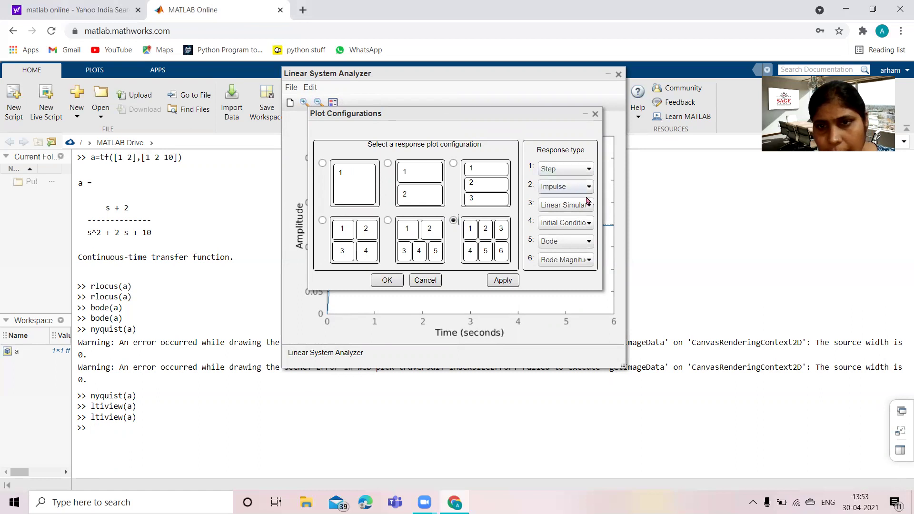
{"action": "left_click", "coordinate": [589, 208]}
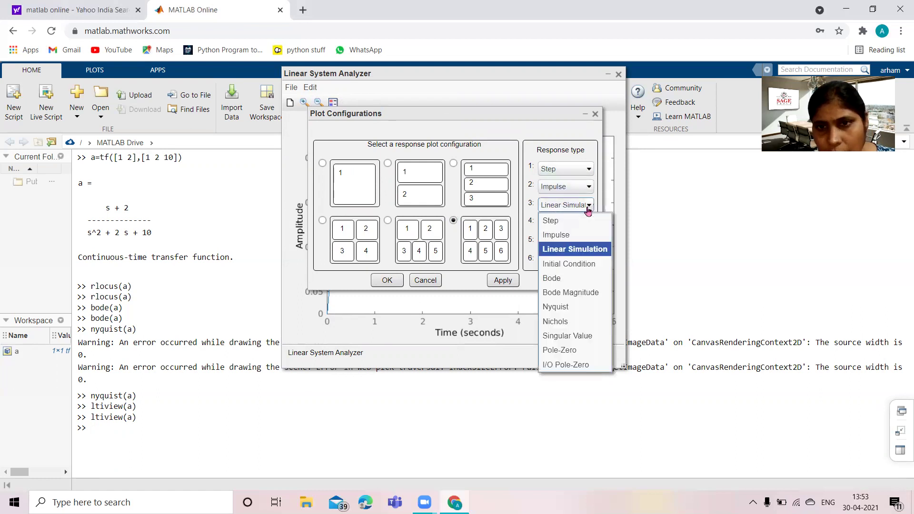
{"action": "left_click", "coordinate": [567, 285]}
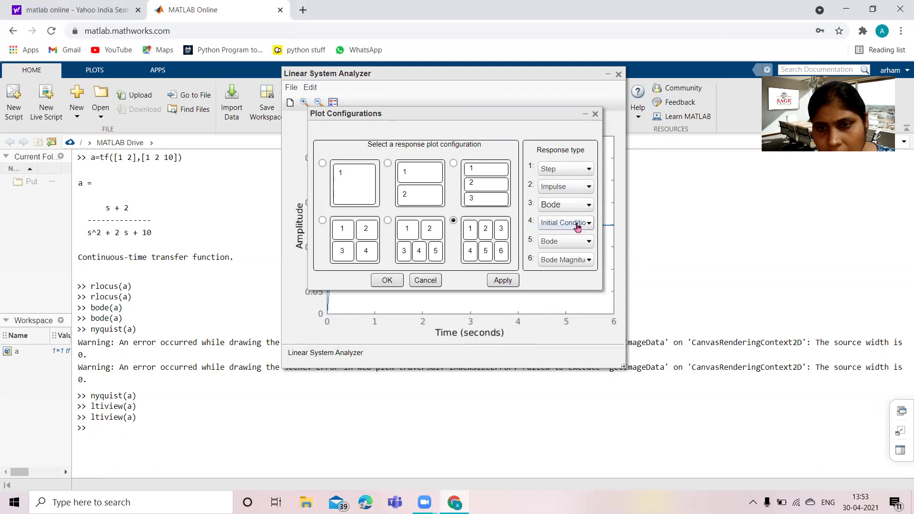
{"action": "left_click", "coordinate": [578, 224]}
{"action": "left_click", "coordinate": [572, 325]}
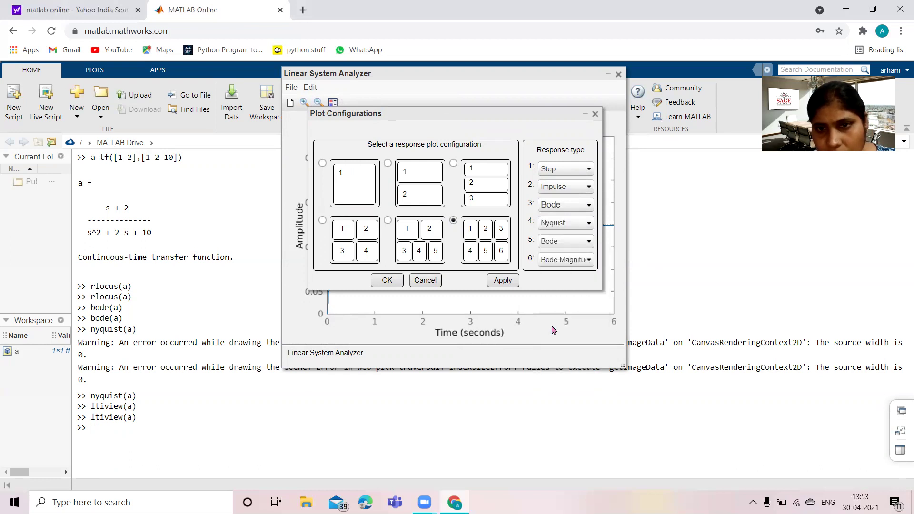
{"action": "left_click", "coordinate": [576, 242]}
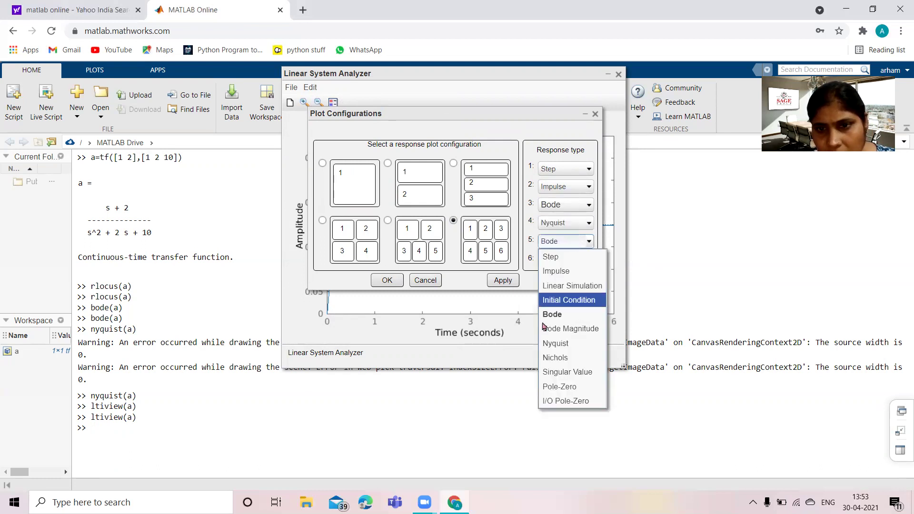
{"action": "left_click", "coordinate": [550, 358]}
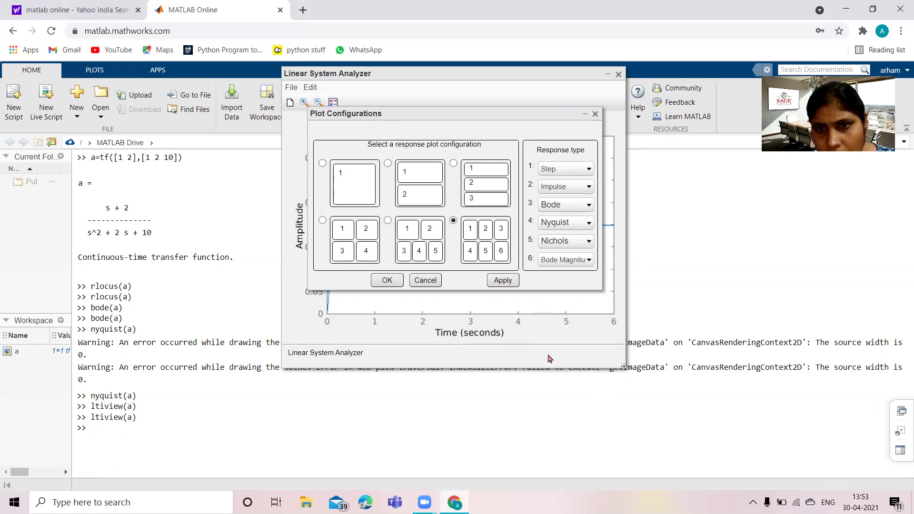
{"action": "left_click", "coordinate": [572, 264]}
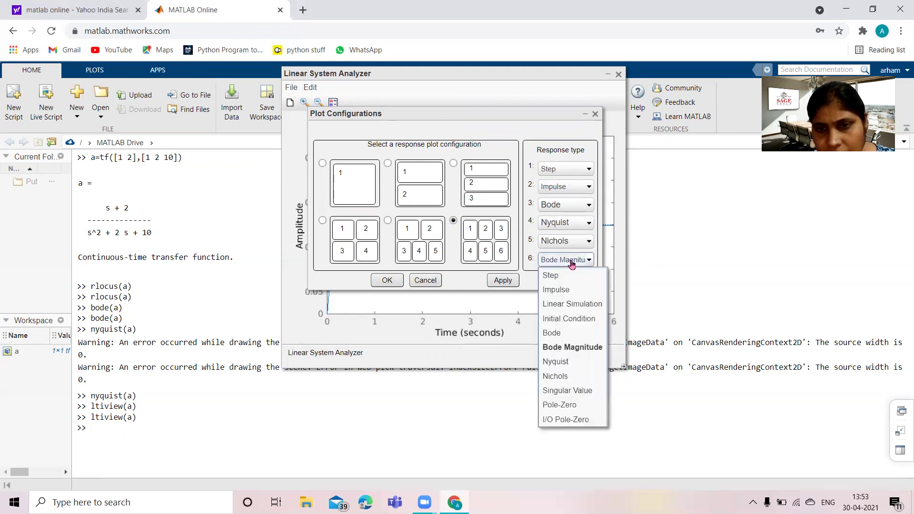
{"action": "left_click", "coordinate": [562, 406]}
{"action": "left_click", "coordinate": [509, 281]}
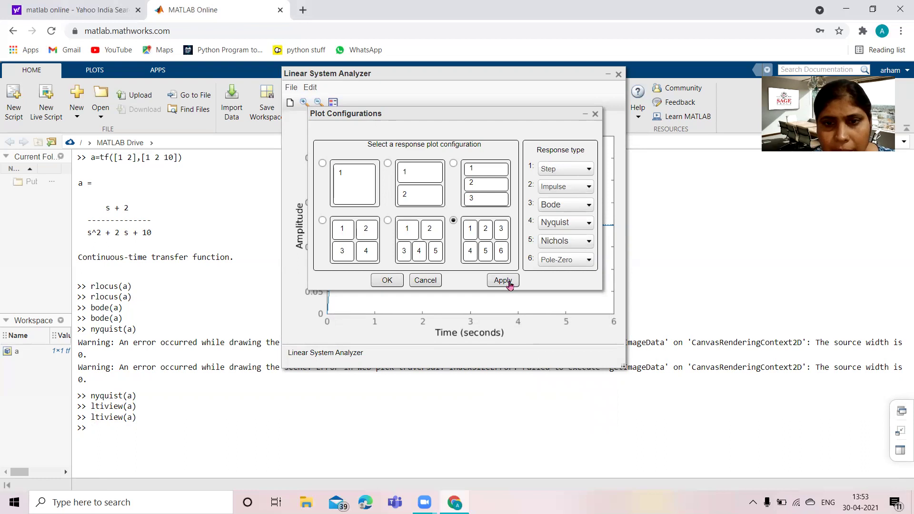
{"action": "left_click", "coordinate": [387, 281]}
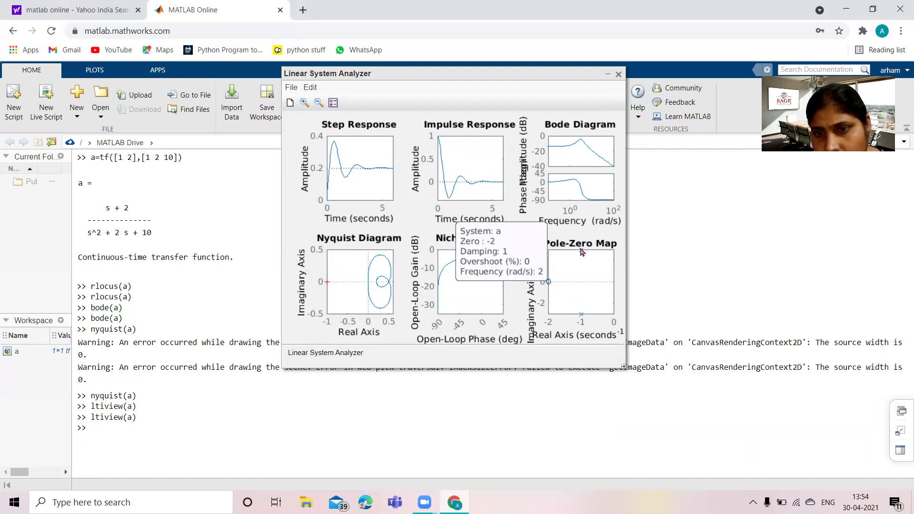
Pin a data tip on pole -1 - 3i, showing damping 0.316 and 35.1% overshoot.
{"action": "mouse_move", "coordinate": [583, 310]}
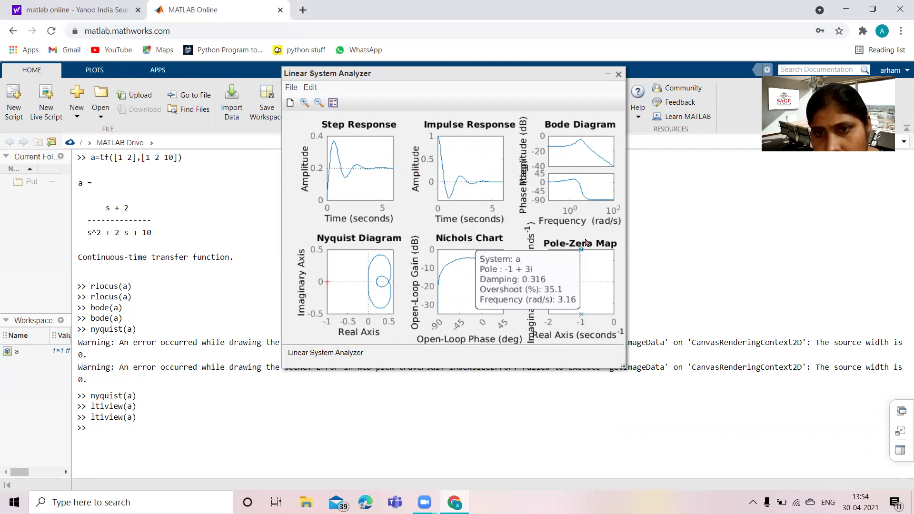
{"action": "mouse_move", "coordinate": [582, 252]}
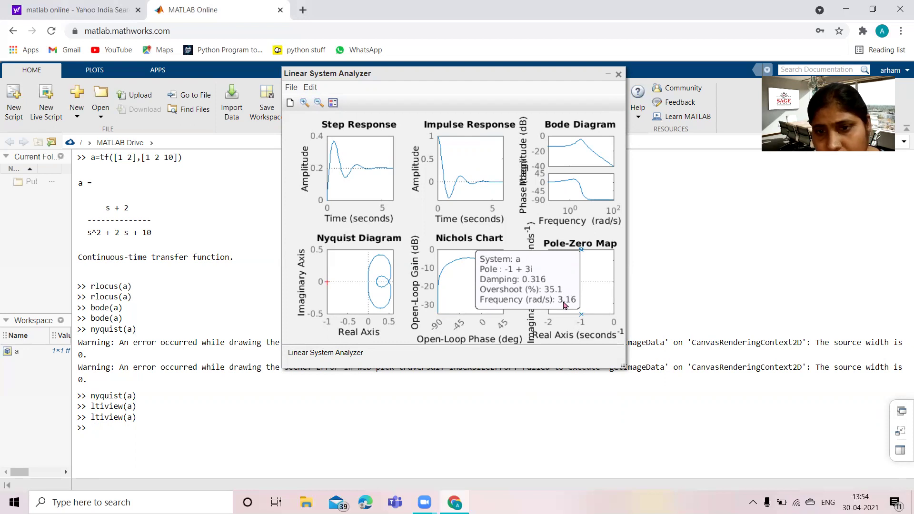
{"action": "left_click", "coordinate": [583, 317]}
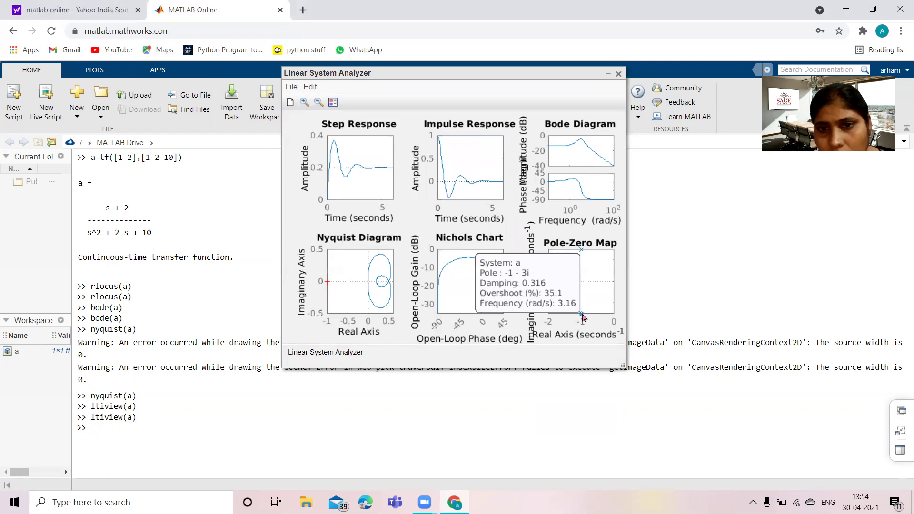